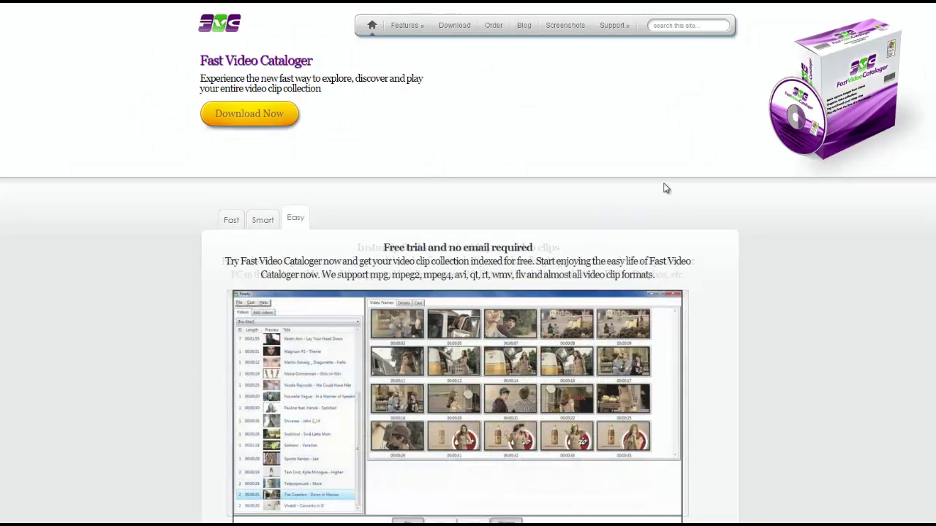
# Step: Download the Fast Video Cataloger installer fvc_200.exe from the site and run it
pyautogui.click(459, 26)
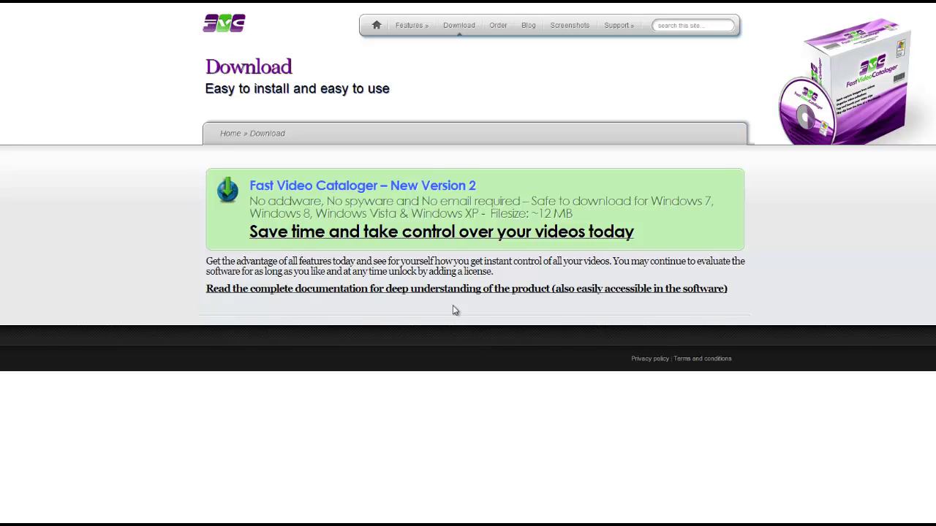
pyautogui.click(369, 190)
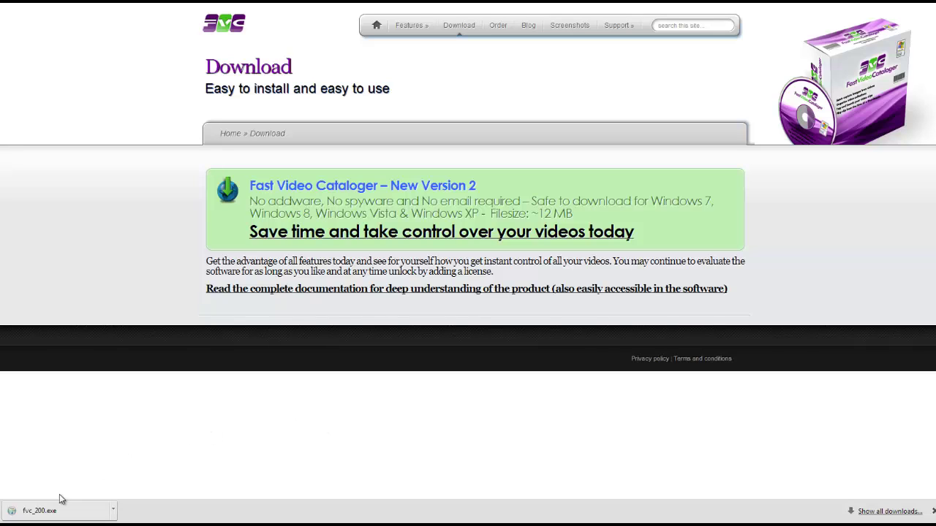
pyautogui.click(40, 510)
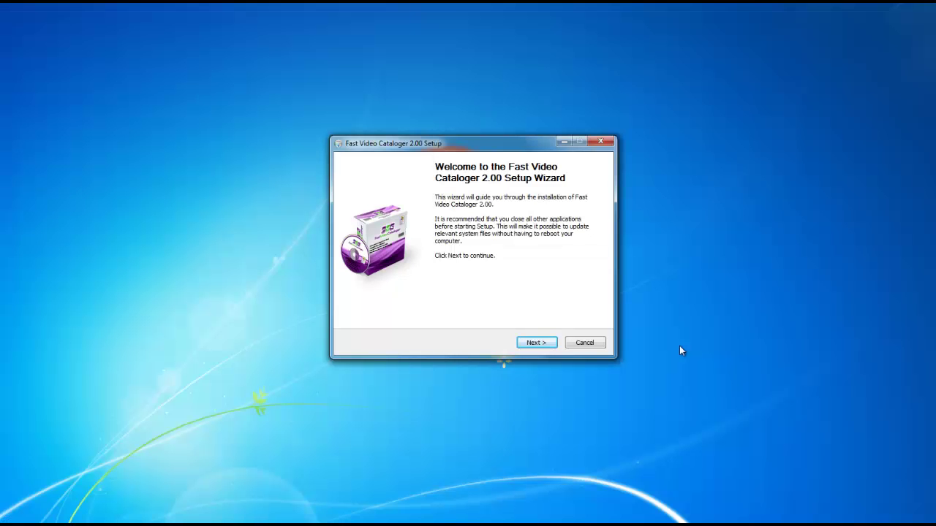
# Step: Accept the license, install Fast Video Cataloger 2.00 to the default folder, and run it on finish
pyautogui.click(544, 344)
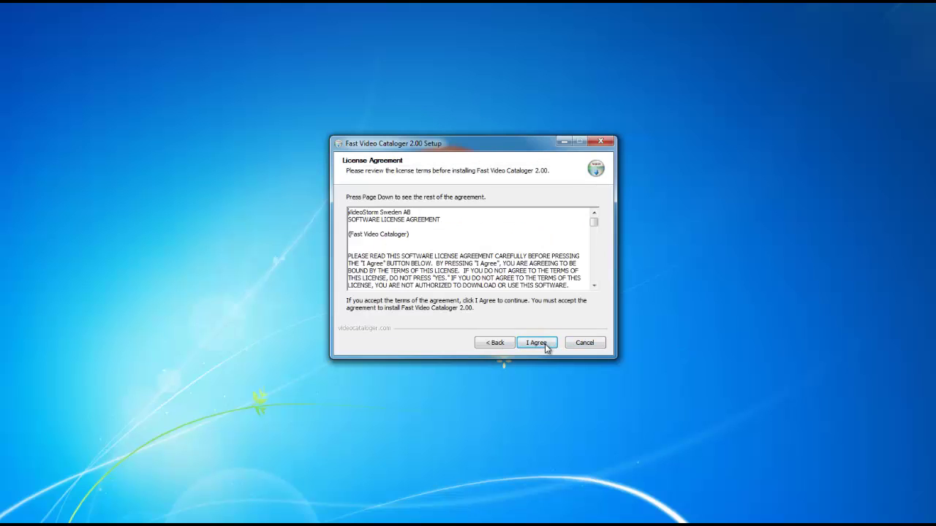
pyautogui.click(544, 343)
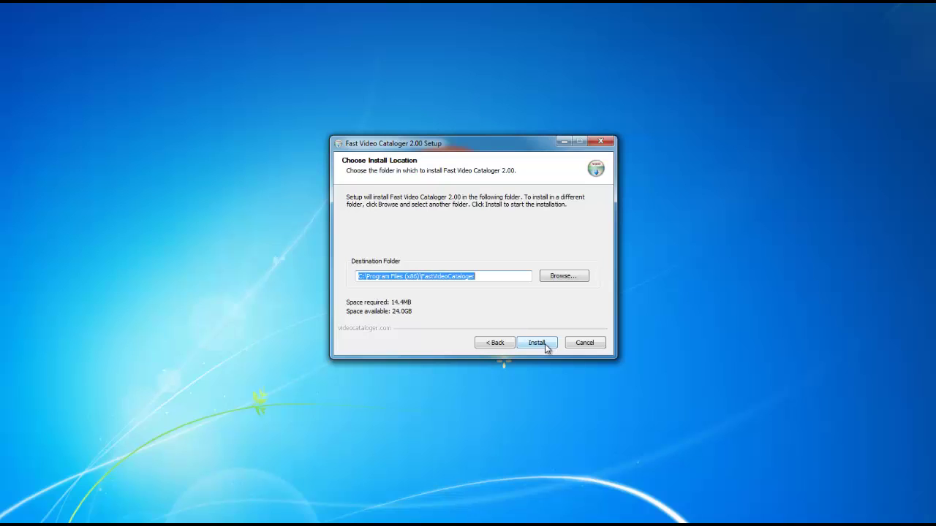
pyautogui.click(546, 345)
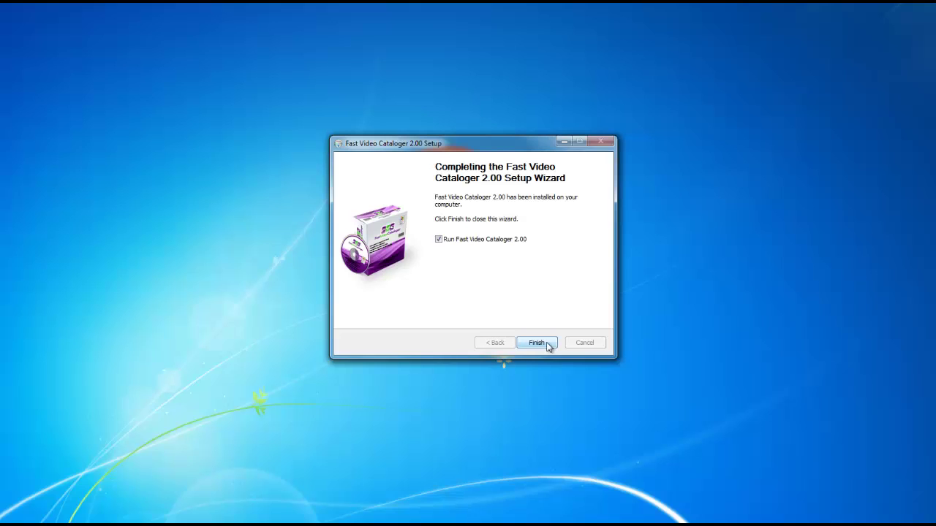
pyautogui.click(538, 343)
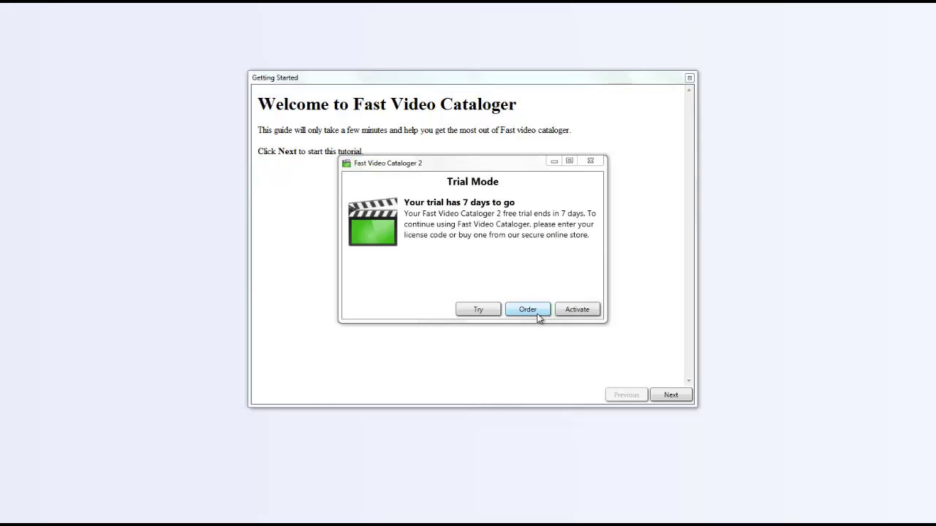
# Step: Choose Try in the Trial Mode dialog and close the Getting Started guide
pyautogui.click(477, 309)
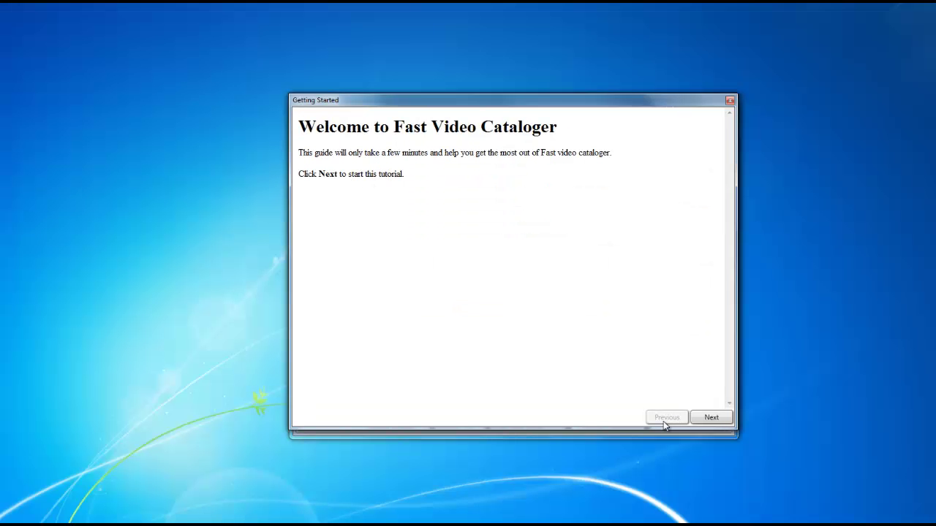
pyautogui.click(729, 101)
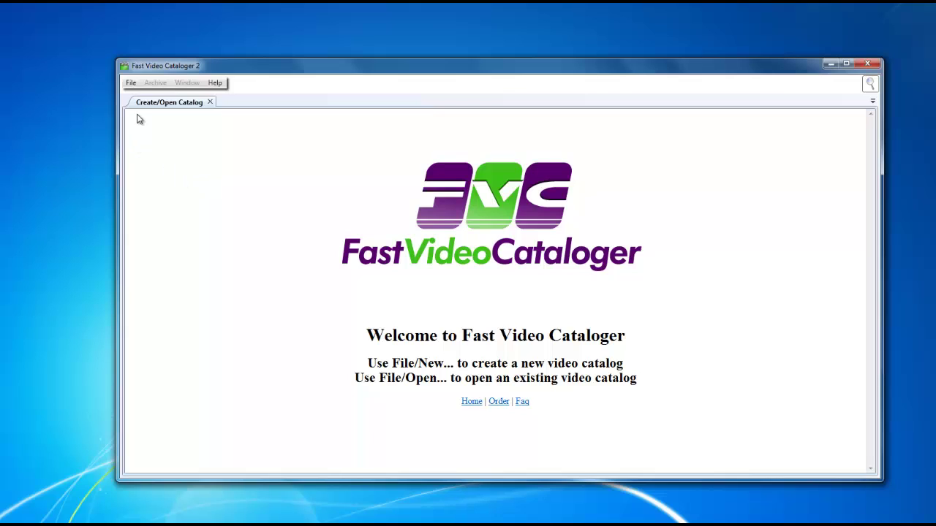
# Step: Create a new catalog via File > New, saved as videodatabase.vcat in the test videos folder
pyautogui.click(130, 83)
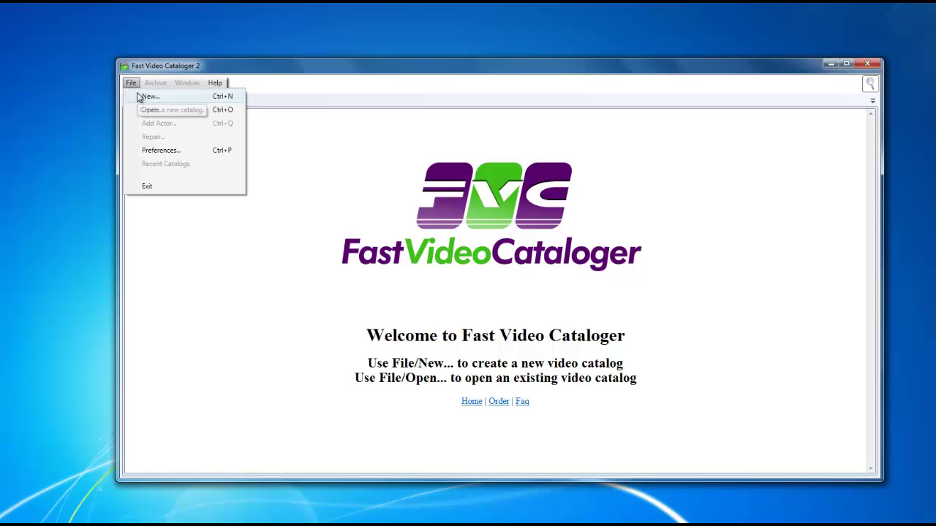
pyautogui.click(145, 96)
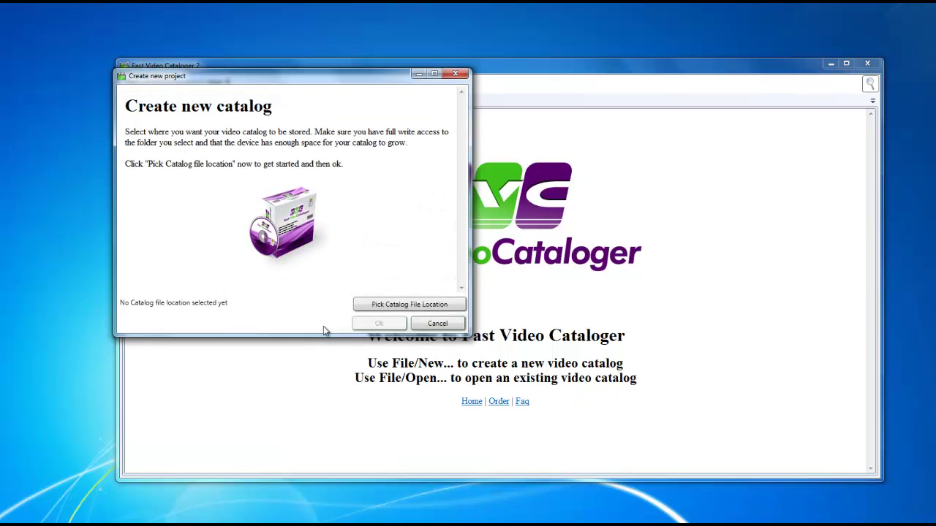
pyautogui.click(413, 305)
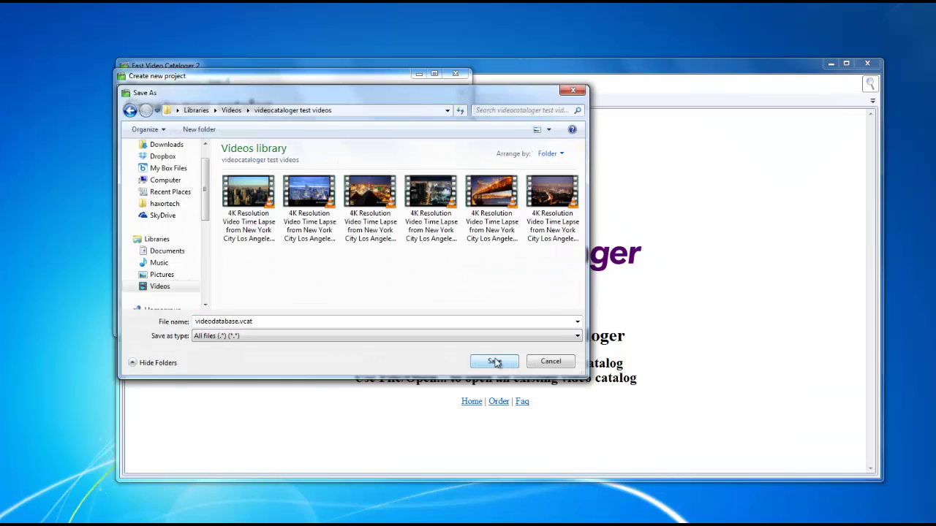
pyautogui.click(495, 363)
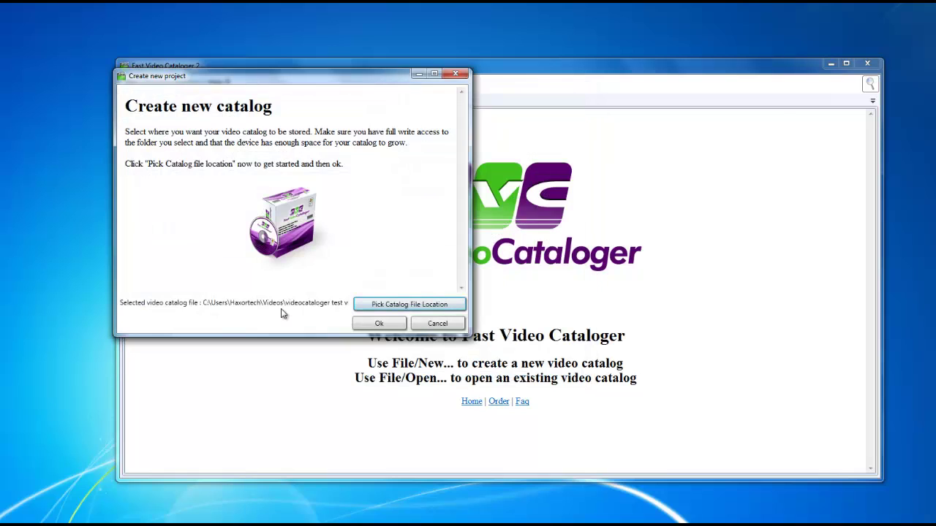
pyautogui.click(378, 323)
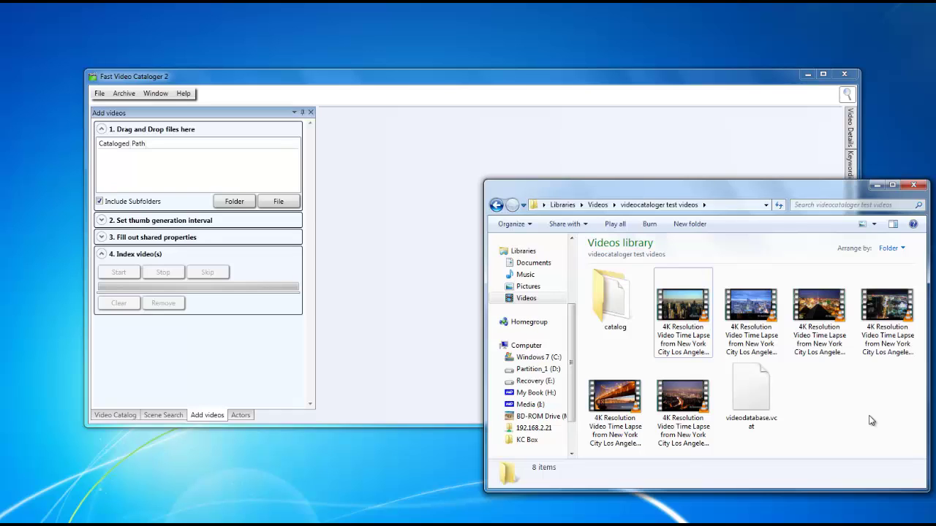
# Step: Drag the six selected 4K time-lapse clips into the Drag and Drop box and start indexing
pyautogui.click(676, 345)
pyautogui.keyDown('shift'); pyautogui.click(677, 422); pyautogui.keyUp('shift')
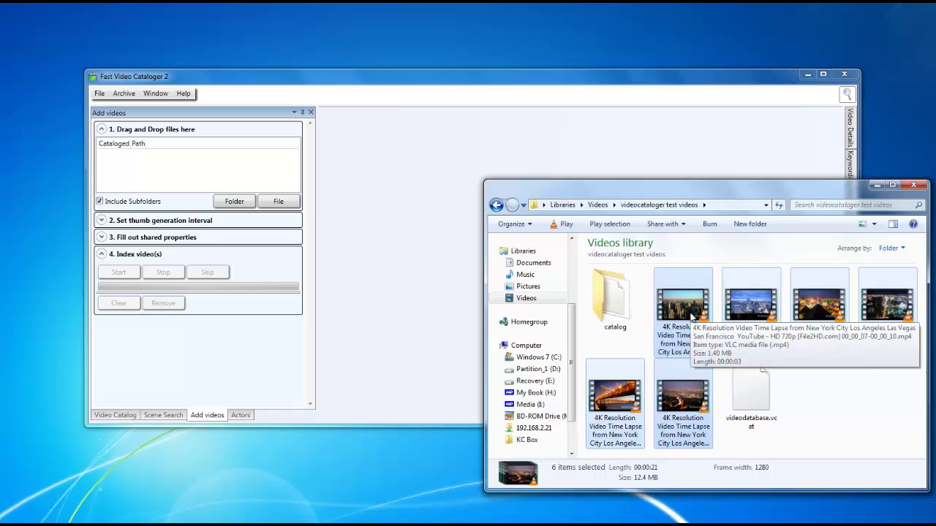
pyautogui.moveTo(690, 316); pyautogui.dragTo(205, 175)
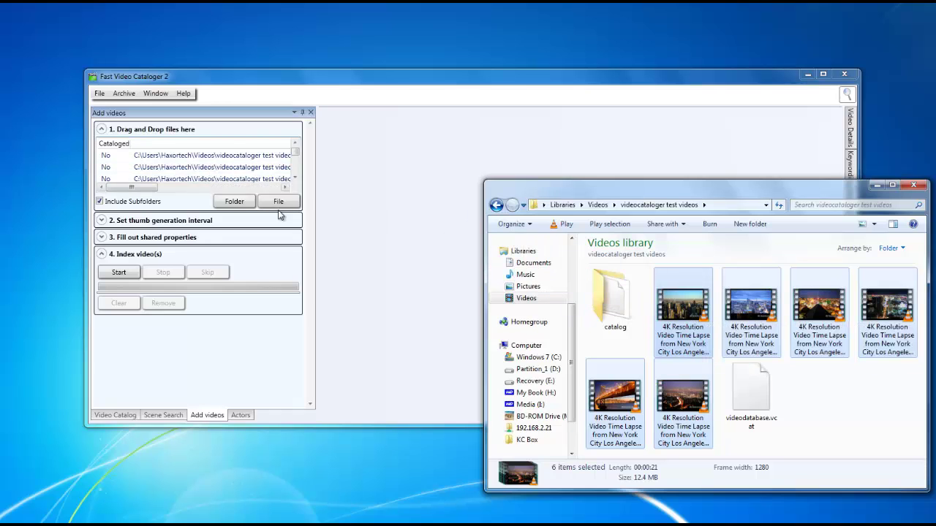
pyautogui.click(132, 275)
pyautogui.click(132, 275)
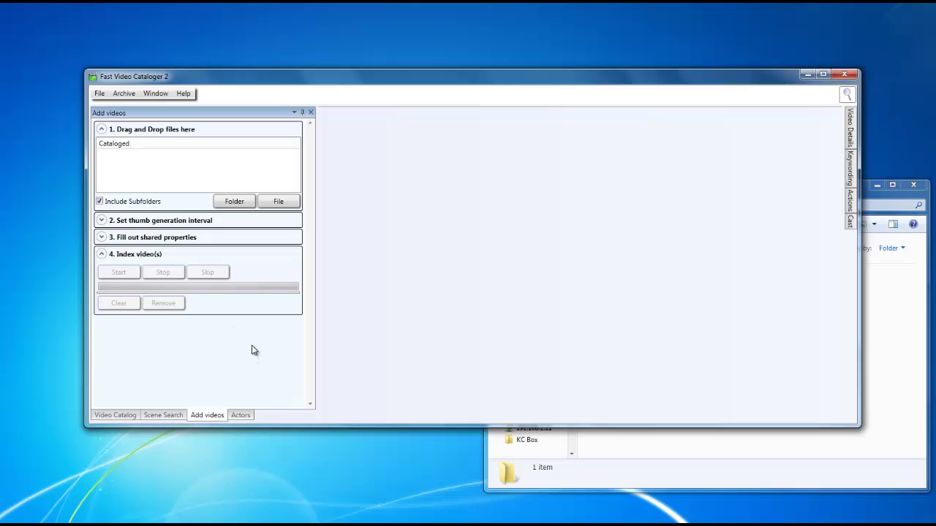
# Step: List the catalogued videos and select the second clip, then the Las Vegas clip
pyautogui.click(108, 415)
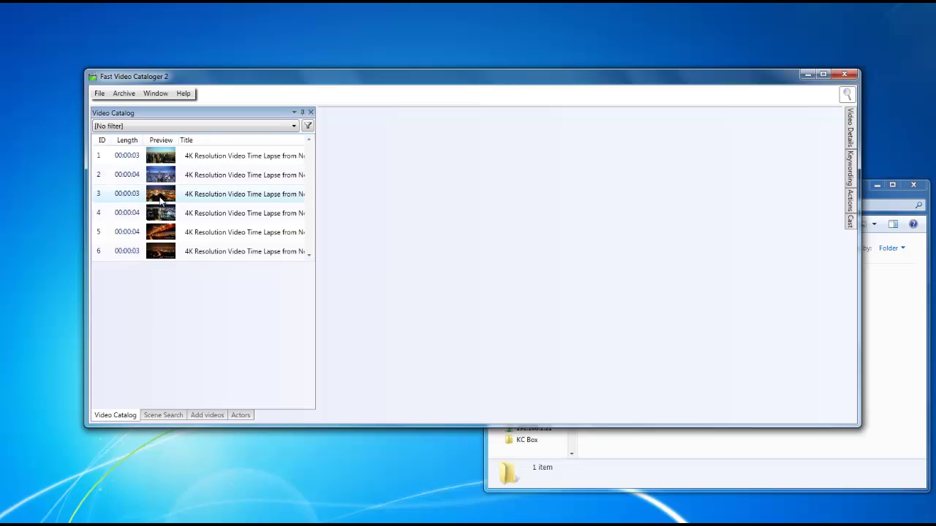
pyautogui.click(161, 175)
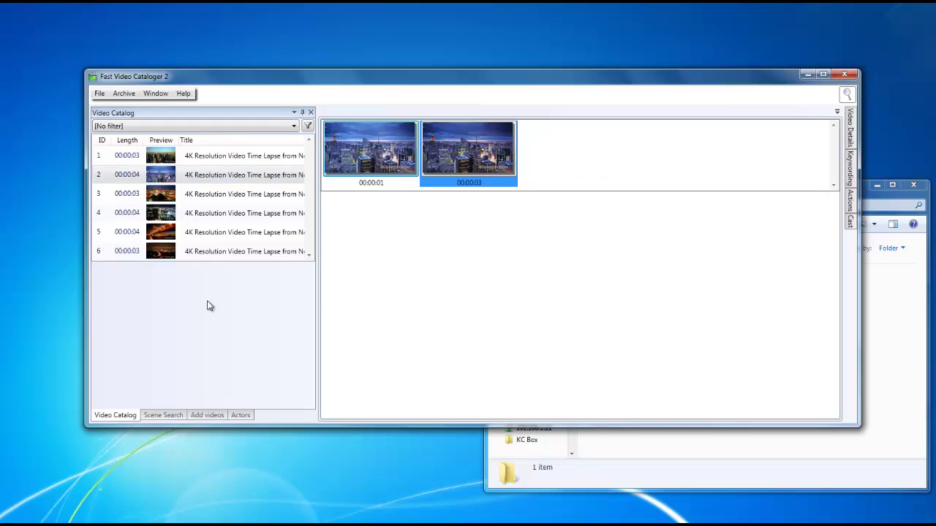
pyautogui.click(161, 197)
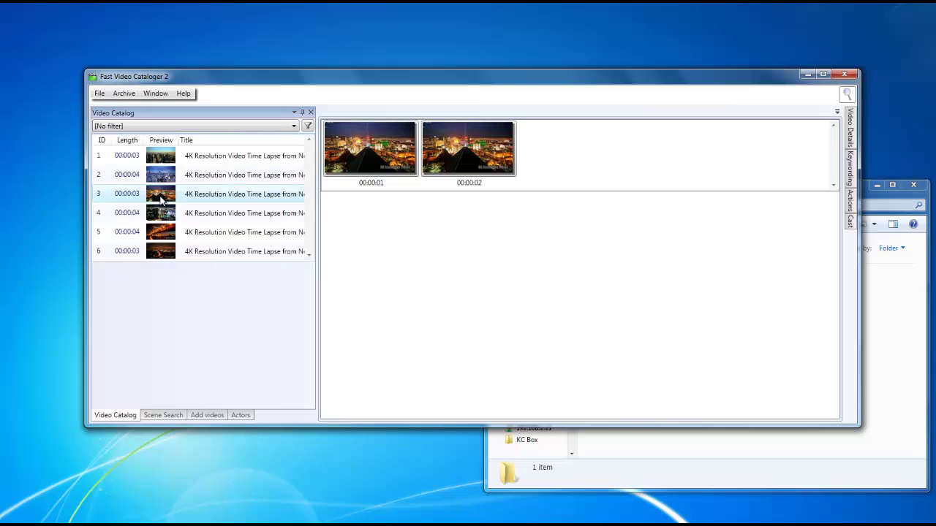
# Step: Play the Las Vegas clip from its first scene thumbnail, skip to the next scene, then close the player
pyautogui.click(361, 149)
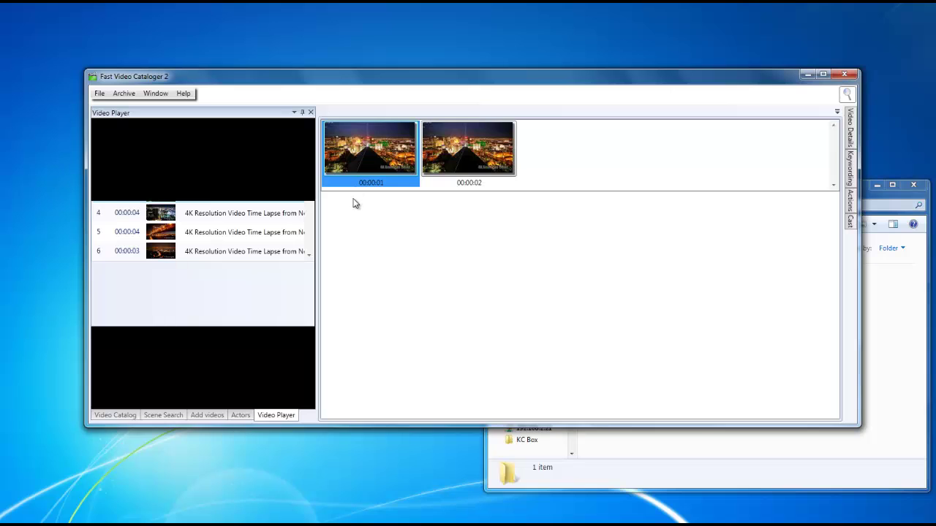
pyautogui.click(372, 181)
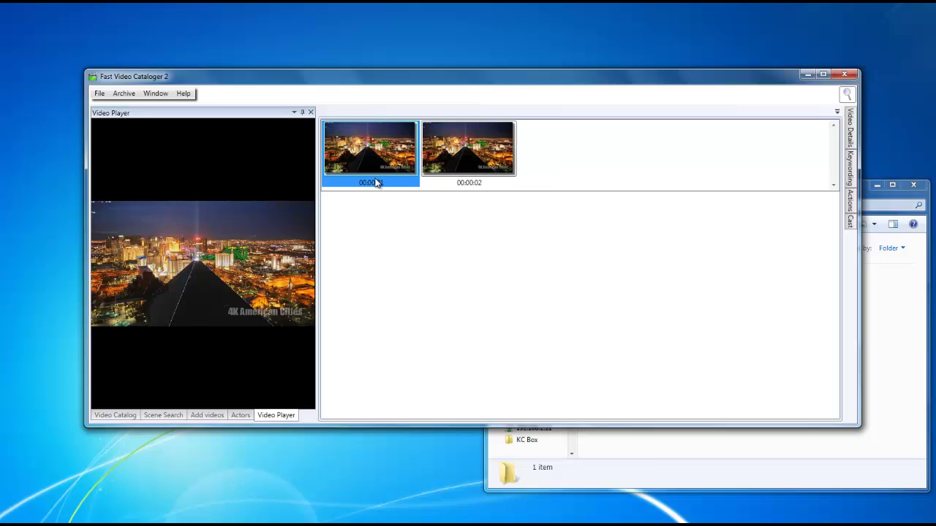
pyautogui.press('Right')
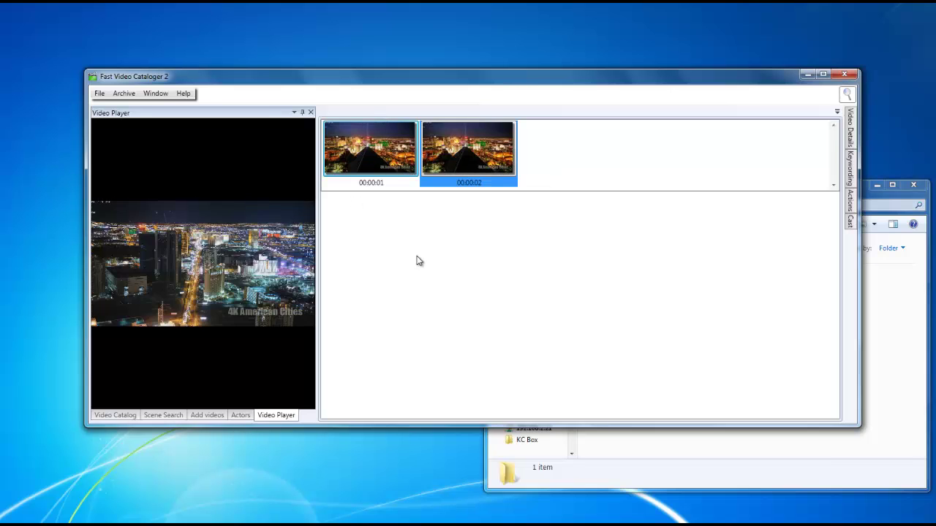
pyautogui.click(310, 112)
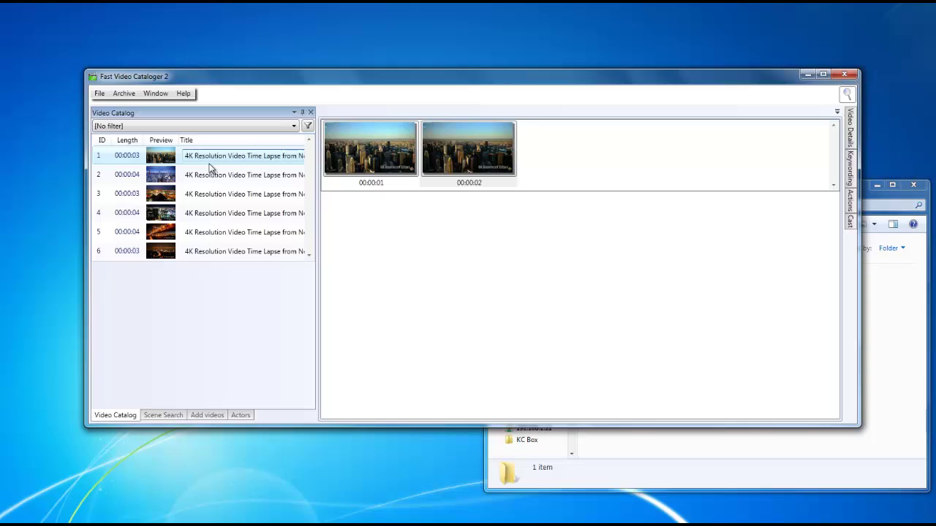
pyautogui.click(144, 155)
pyautogui.rightClick(130, 157)
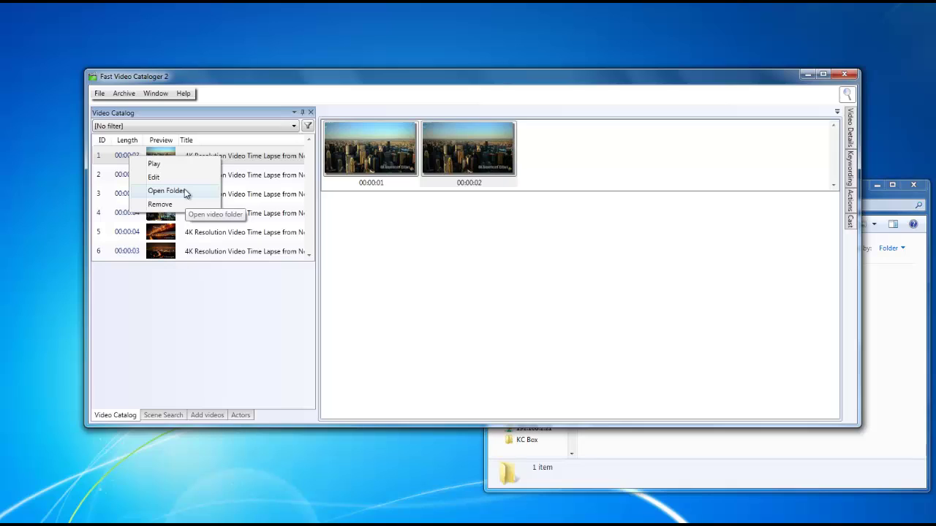
pyautogui.rightClick(121, 155)
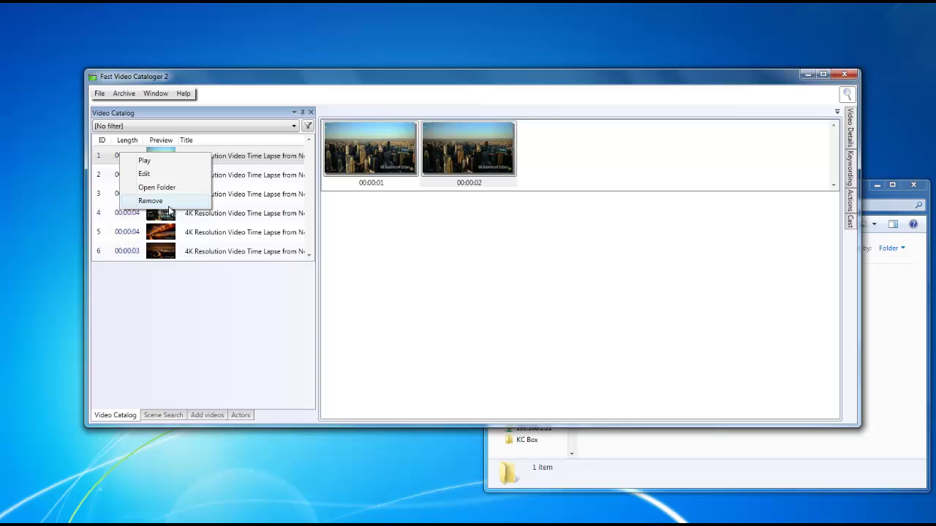
pyautogui.press('Escape')
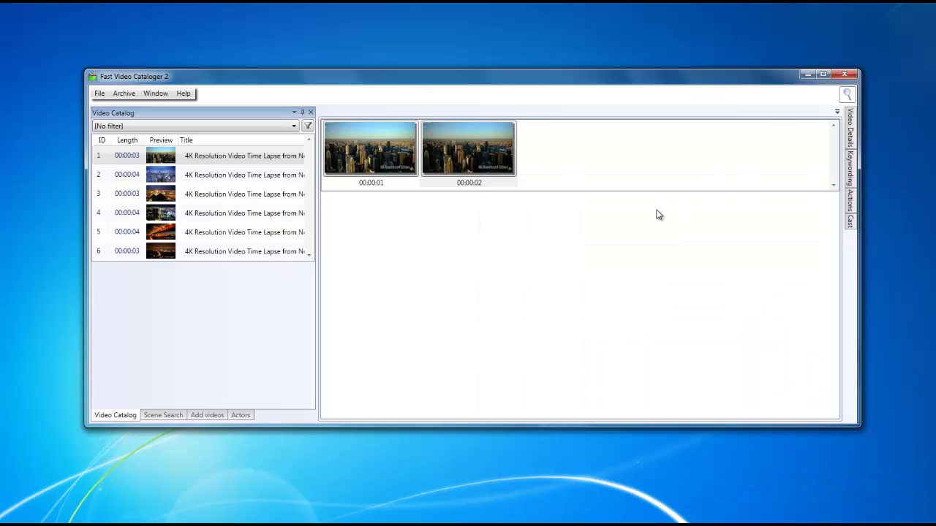
# Step: Switch to the Scene Search tab, which reports the search gave no result
pyautogui.click(175, 417)
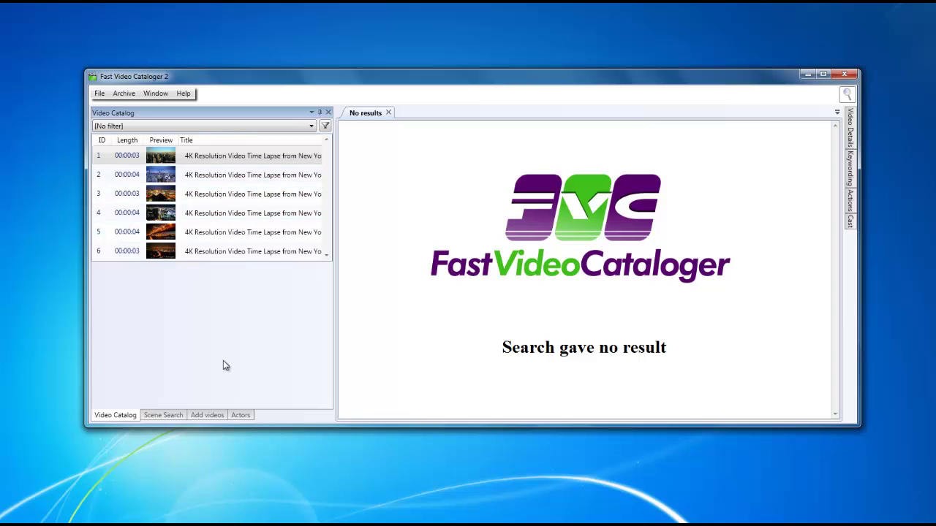
# Step: Choose Help > Order to open the Fast Video Cataloger order page
pyautogui.click(185, 94)
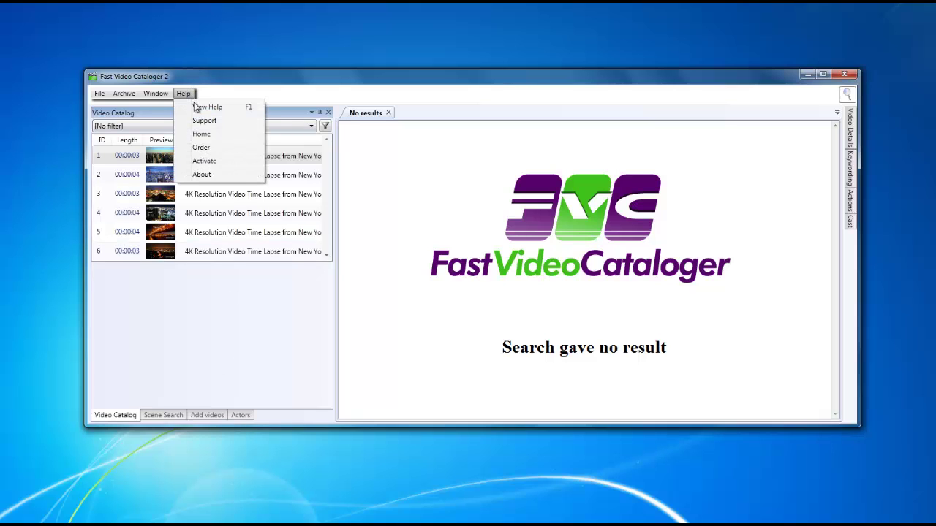
pyautogui.click(197, 149)
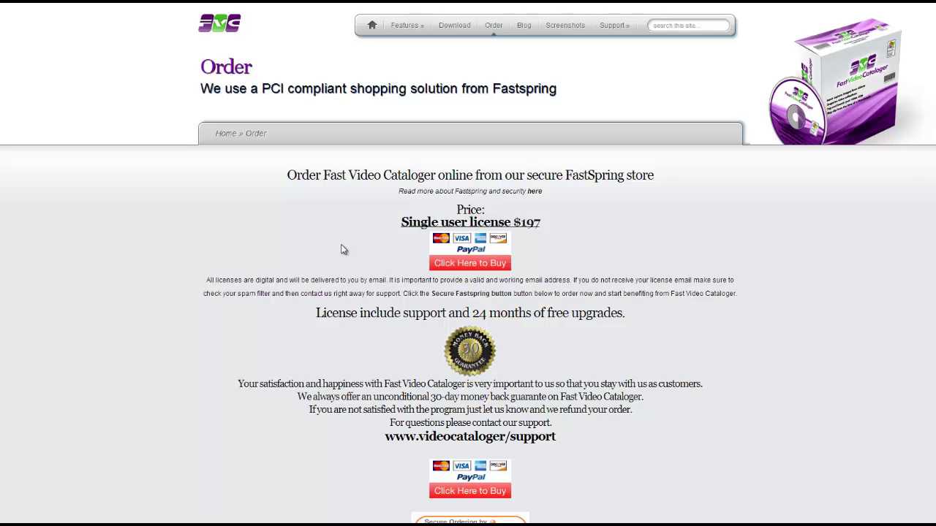
# Step: Select the Single user license $197 link to reach the checkout form
pyautogui.click(451, 223)
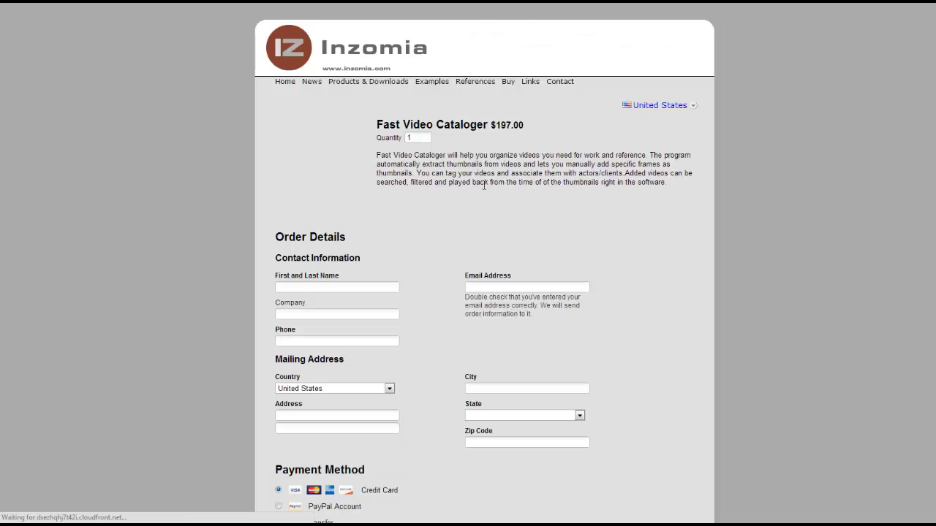